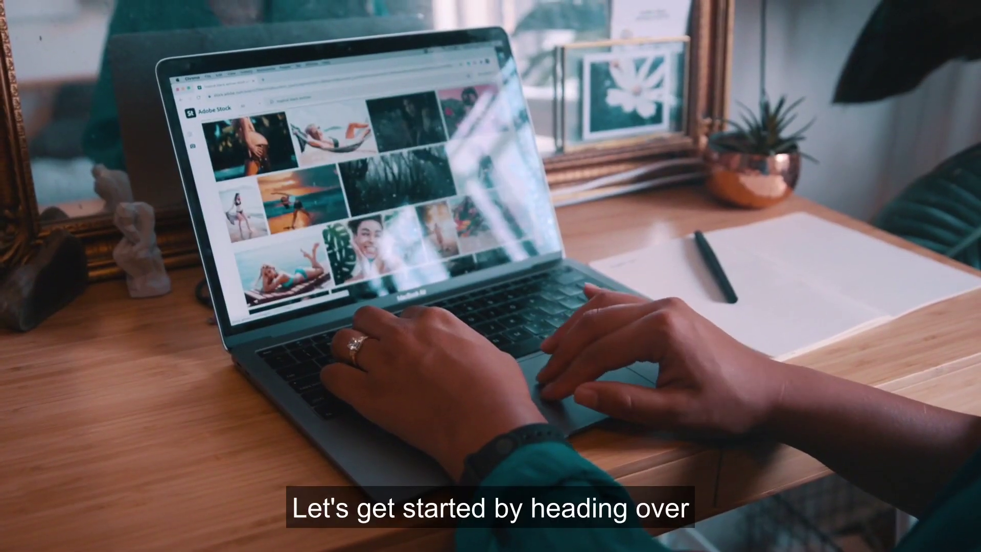
Search Adobe Stock for "greyscale woman"
scroll(333, 194, "down", 5)
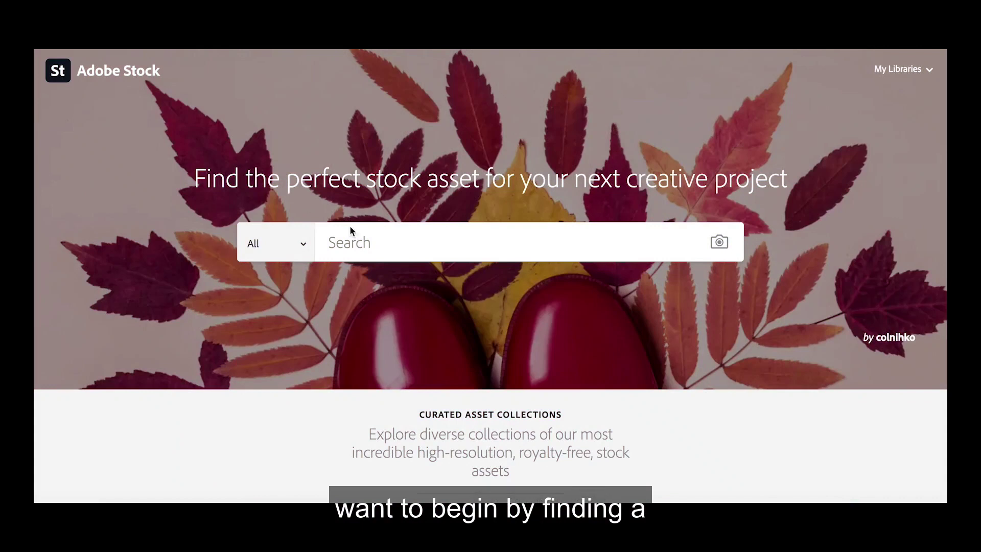
left_click(351, 238)
type("gr")
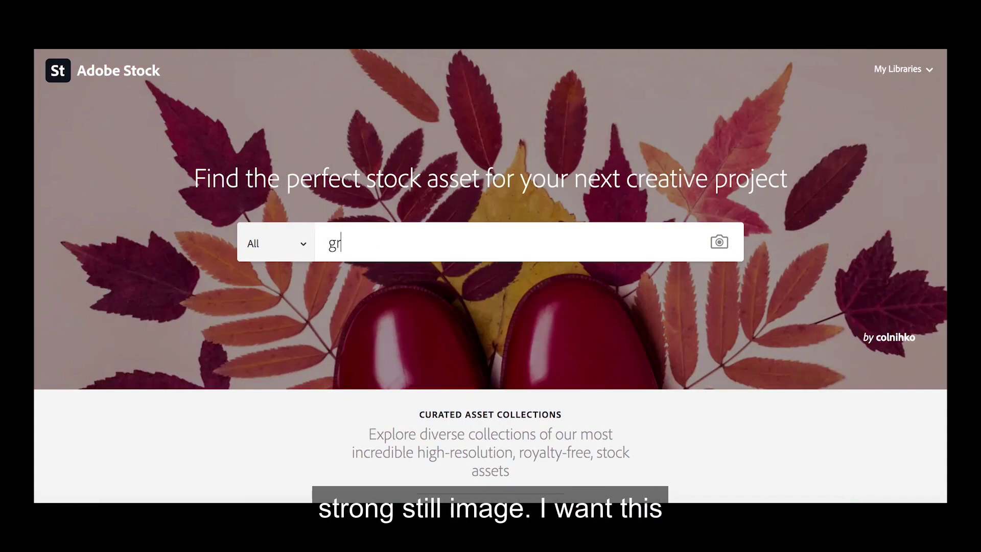
type("eyscale ")
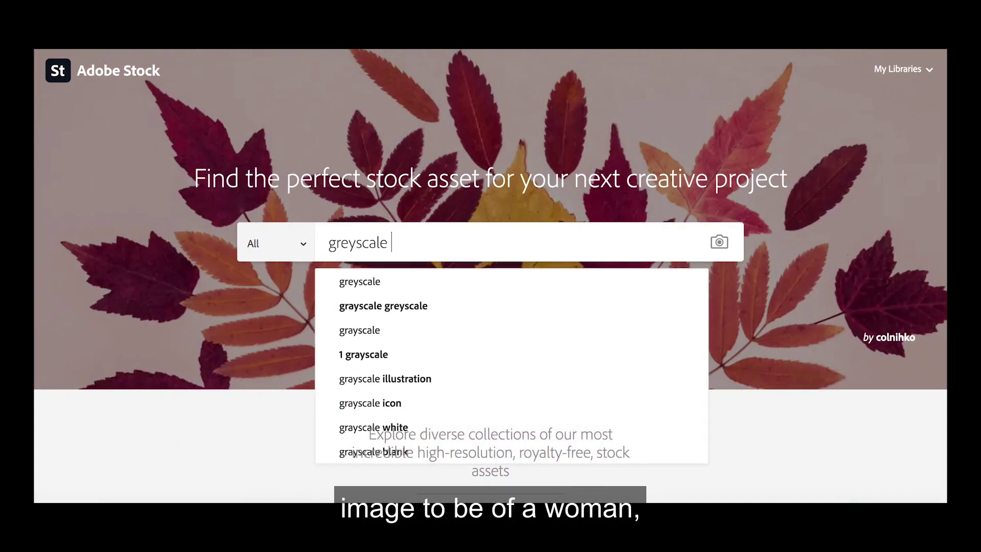
type("woman")
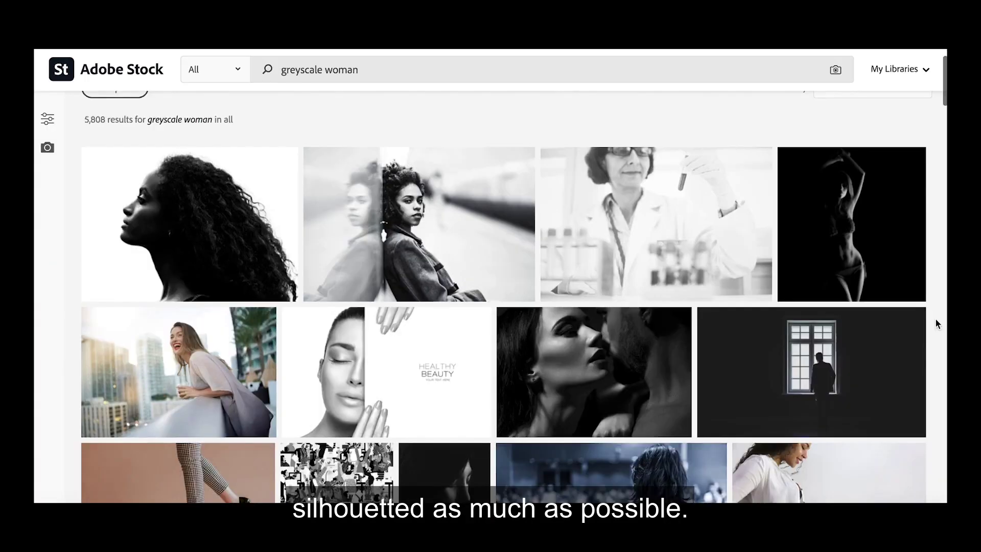
Browse the results, open "Greyscale portrait of a gorgeous proud young woman" and license it under the Standard license
scroll(935, 323, "down", 2)
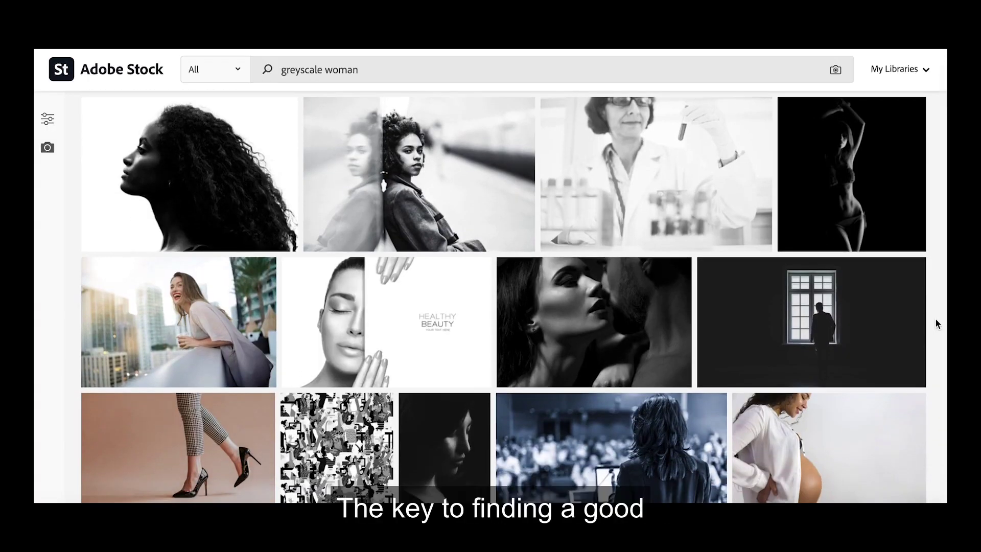
scroll(936, 320, "down", 3)
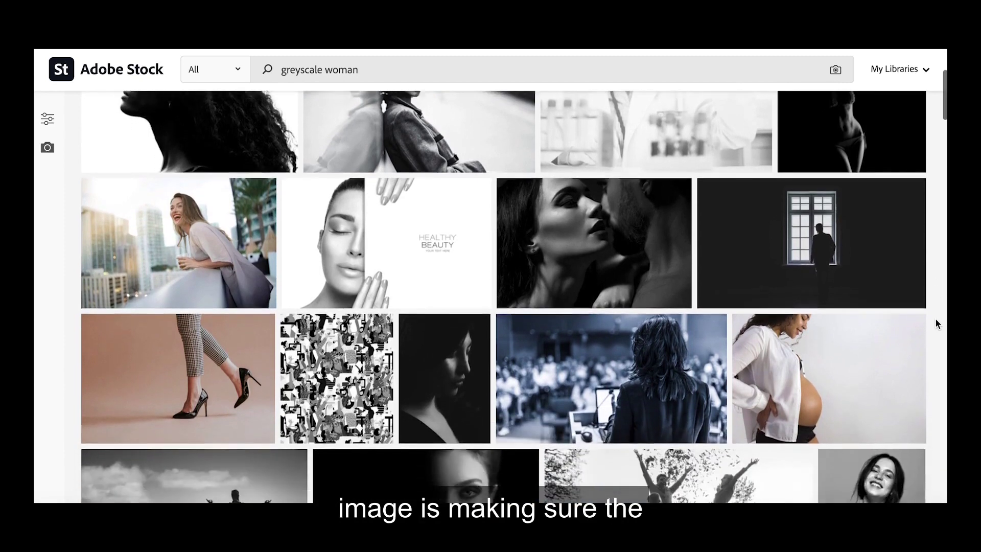
scroll(936, 324, "down", 2)
scroll(936, 324, "down", 3)
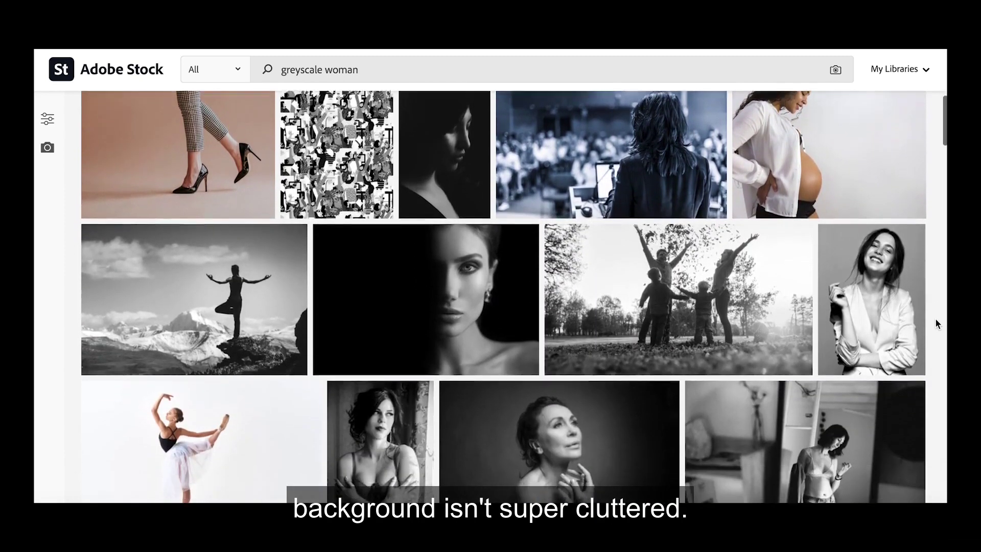
scroll(935, 317, "down", 1)
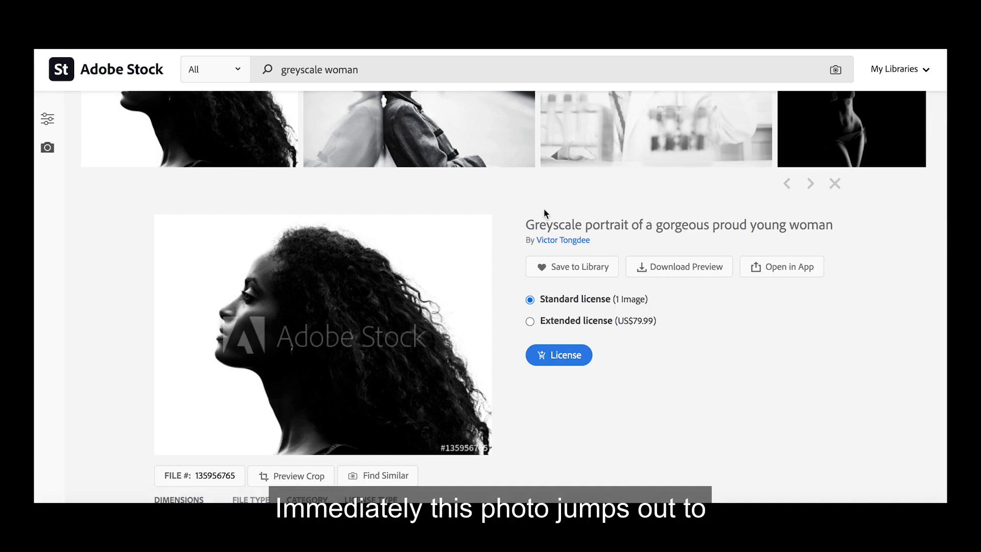
scroll(881, 369, "down", 2)
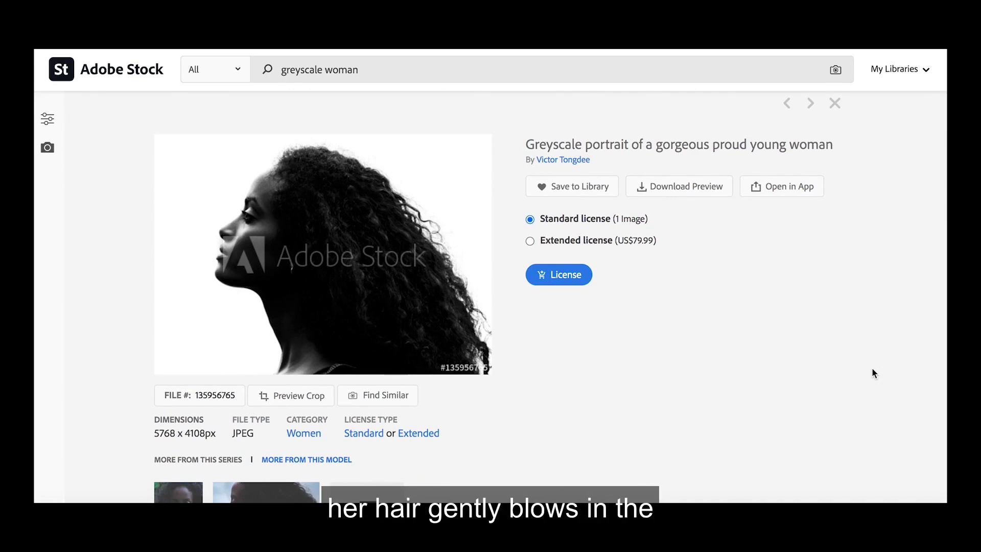
left_click(581, 281)
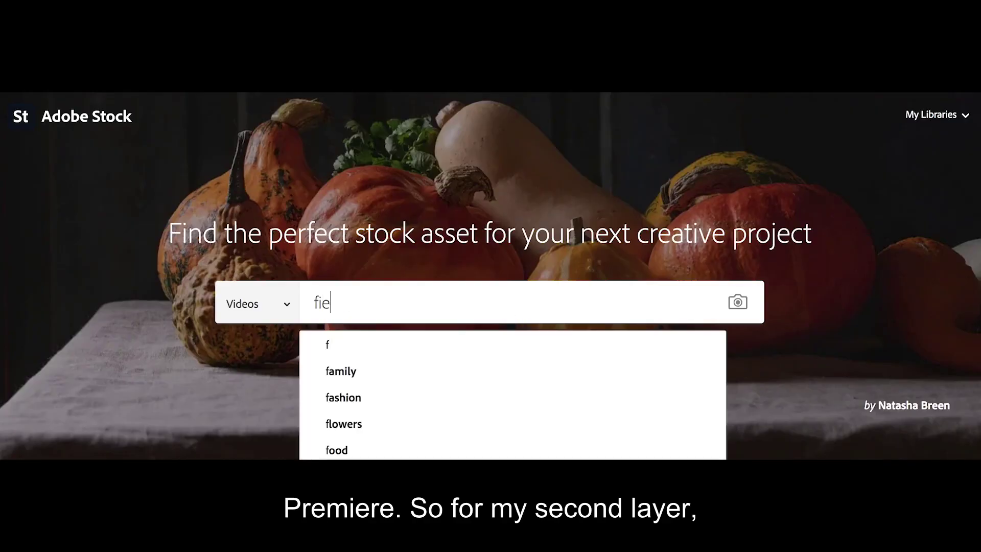
Search the stock videos for field flowers and open the Sunset Flower field clip
type(" flowe")
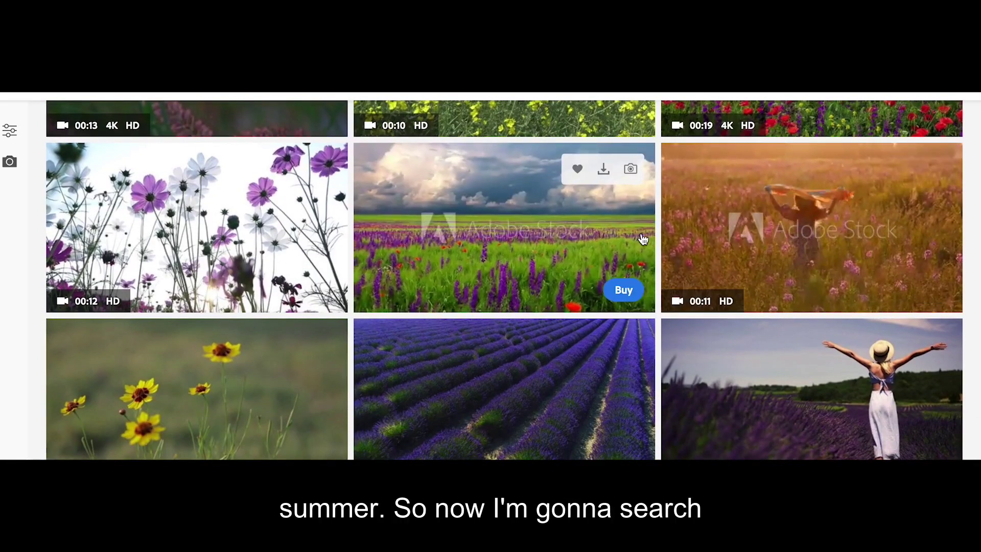
left_click(341, 218)
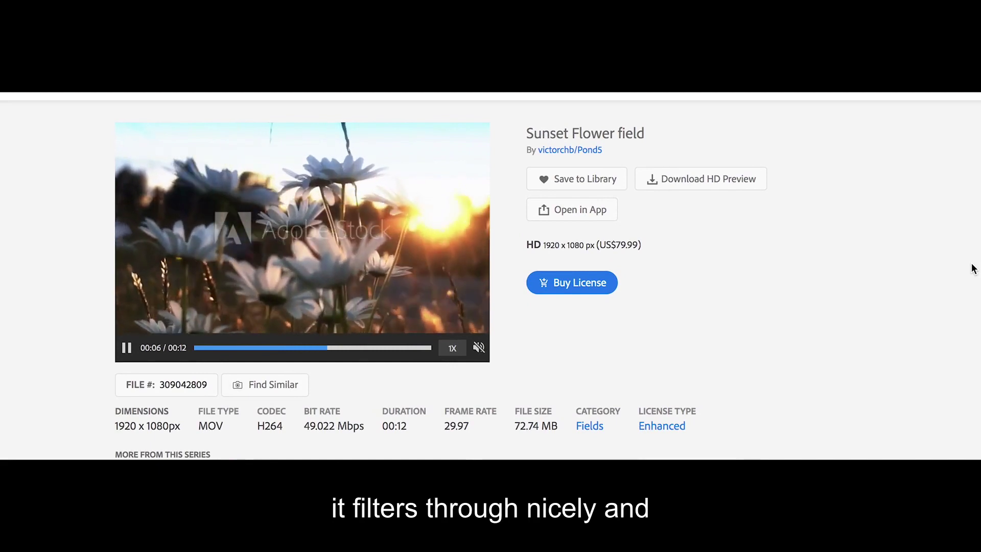
scroll(974, 268, "up", 1)
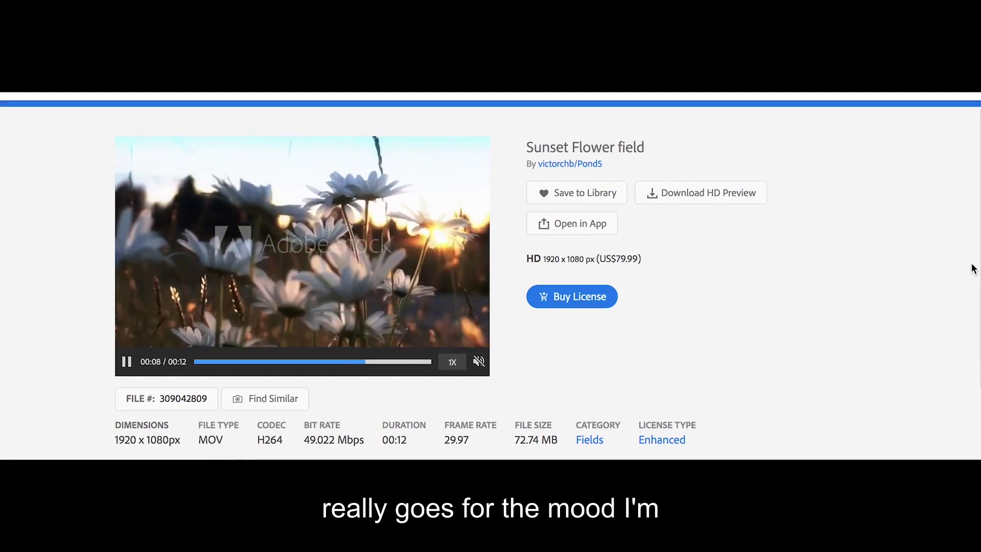
scroll(973, 268, "down", 1)
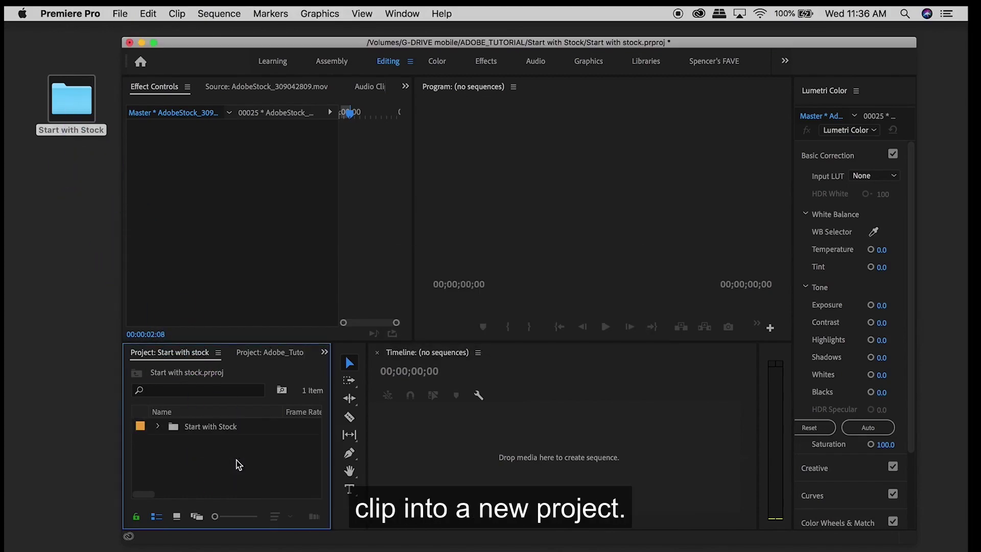
In Premiere Pro, create a sequence with the DSLR 1080p30 preset and rename it "Start with Stock"
left_click(120, 13)
mouse_move(130, 30)
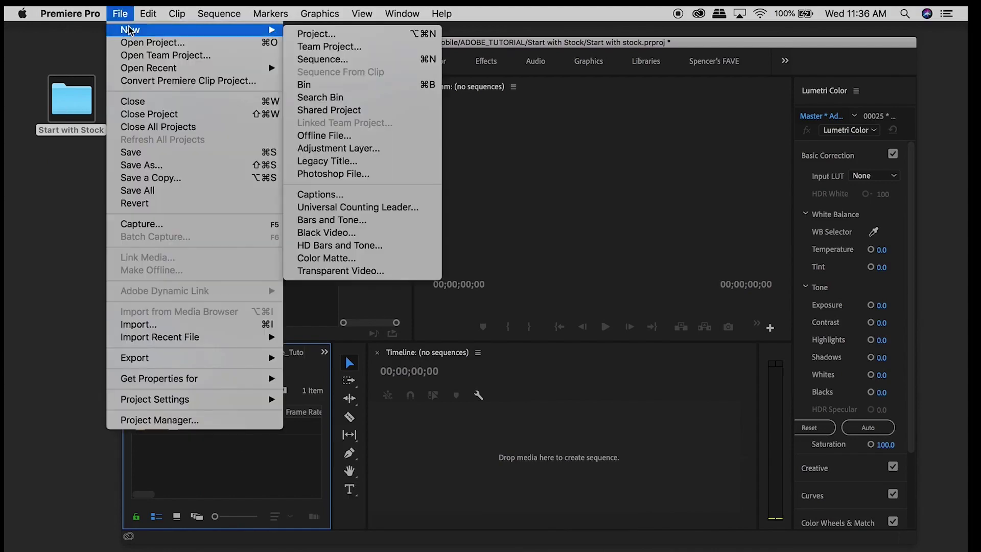
left_click(307, 60)
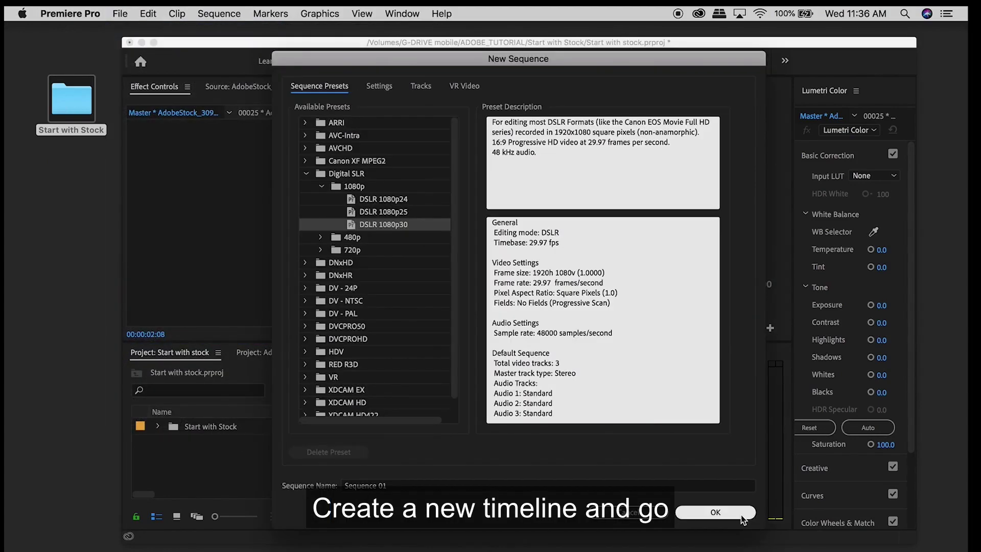
left_click(716, 512)
left_click(212, 444)
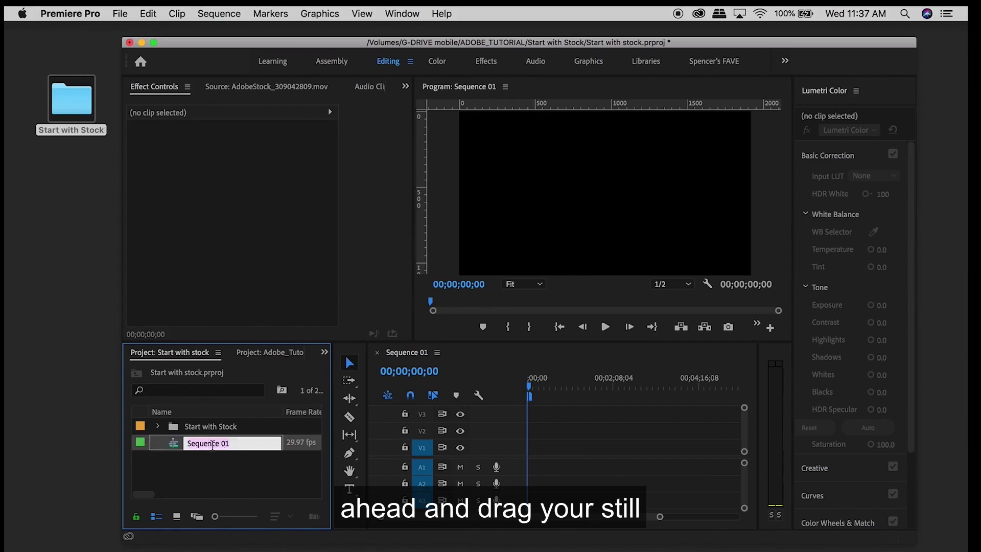
type("Start with Stock")
key("Return")
Place the woman's still image from the Start with Stock bin at the sequence start on track V2
left_click(158, 426)
left_click(187, 460)
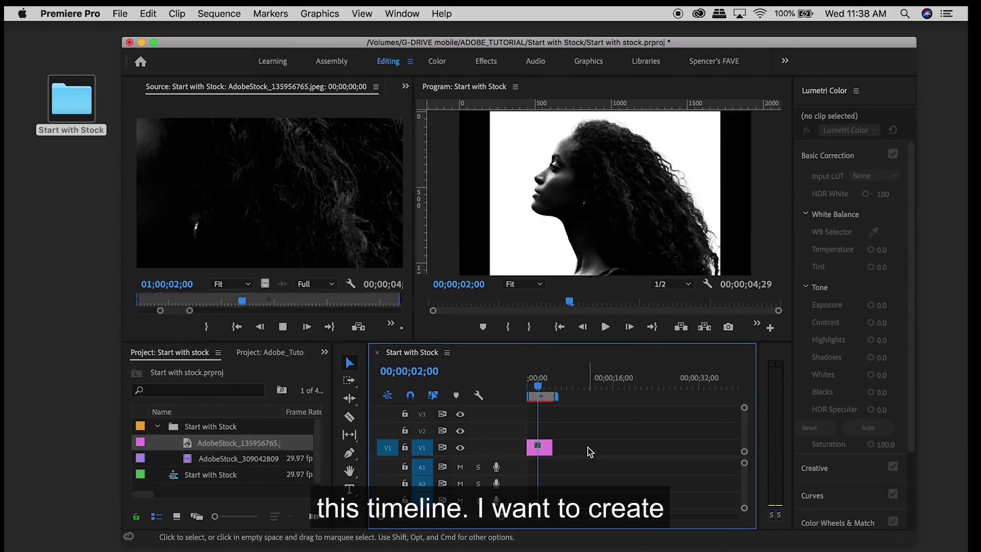
left_click_drag(539, 448, 540, 431)
Create a 1920 x 1080 color matte in off-white EBEBEB, named "Color Matte Underlay"
left_click(120, 13)
mouse_move(132, 31)
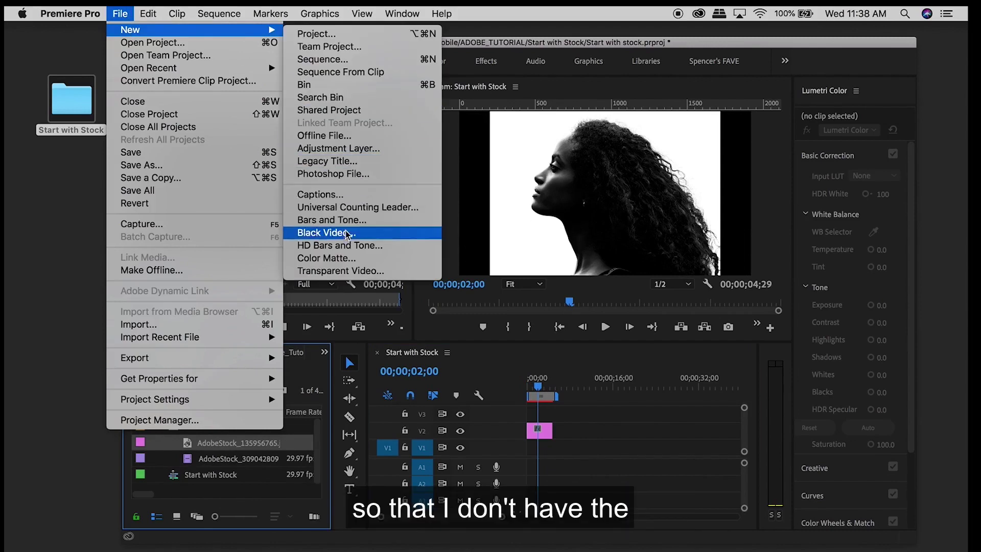
left_click(349, 258)
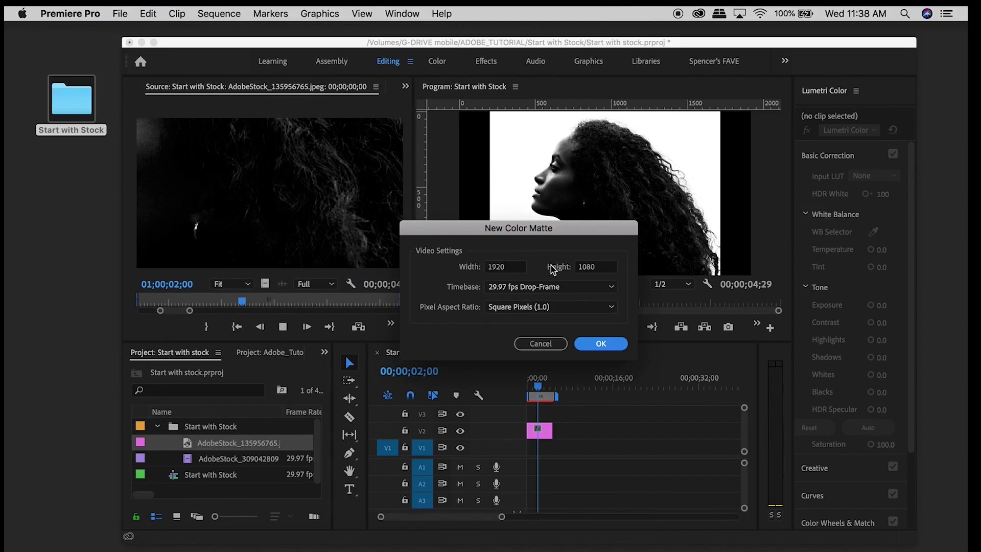
left_click(588, 346)
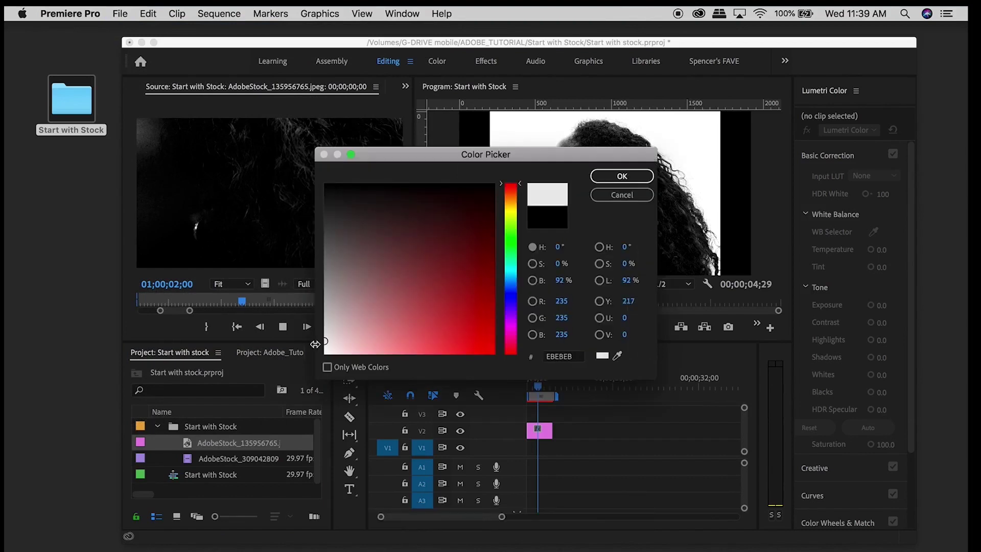
left_click(605, 179)
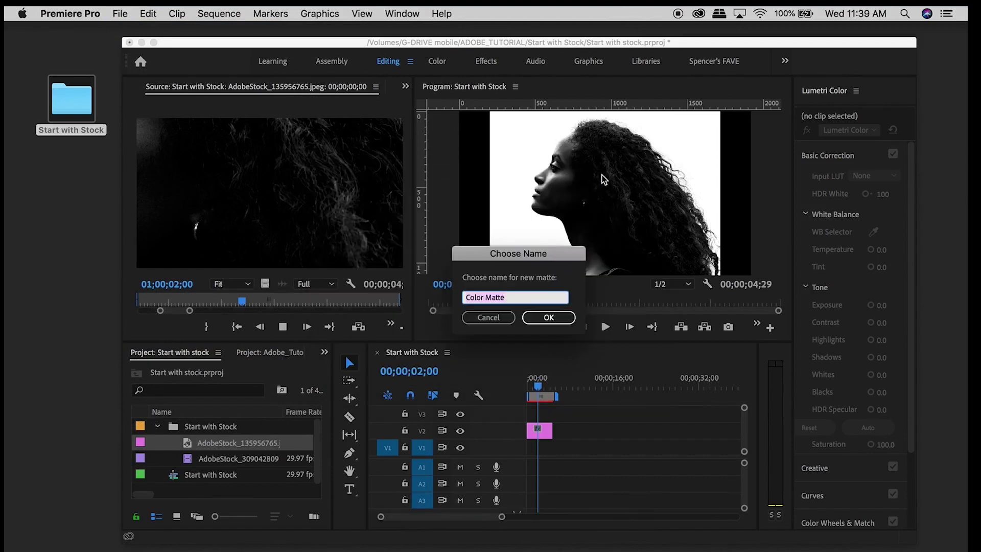
left_click(539, 318)
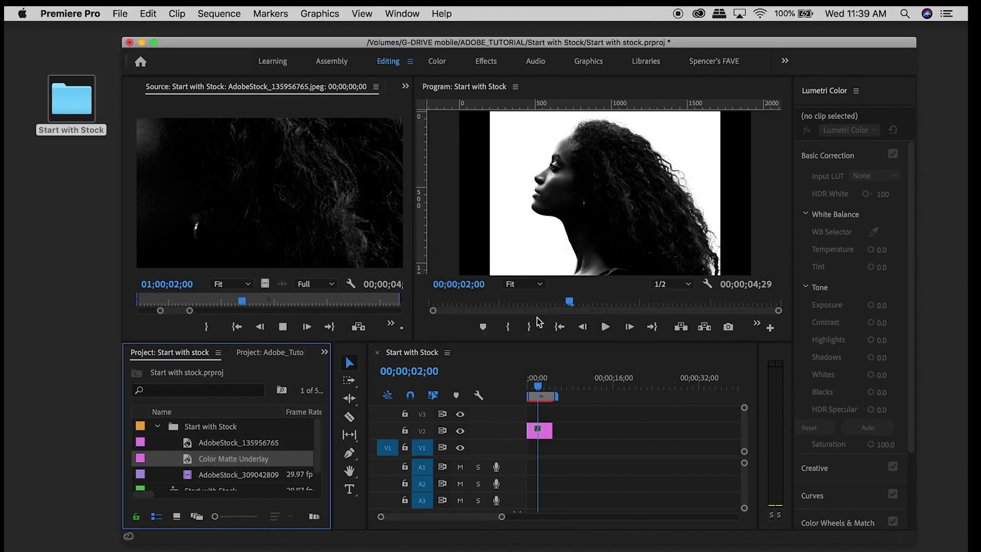
Place the color matte on V1 beneath the still and add the flower video directly after it
left_click_drag(187, 465, 538, 446)
left_click_drag(239, 474, 560, 459)
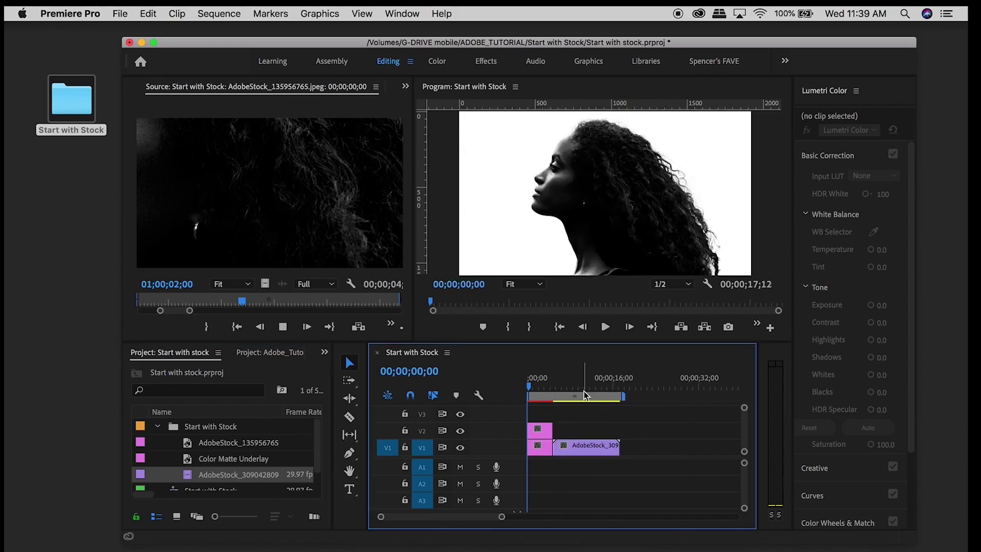
Apply the Fuji ETERNA 250D Fuji 3510 (by Adobe) creative look to the flower video
left_click_drag(585, 396, 566, 399)
left_click(814, 468)
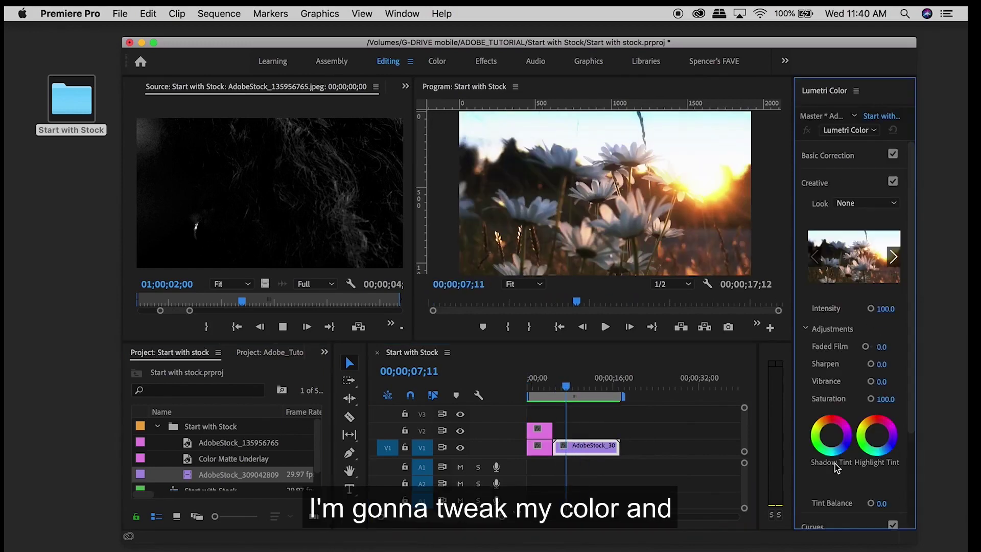
left_click(850, 205)
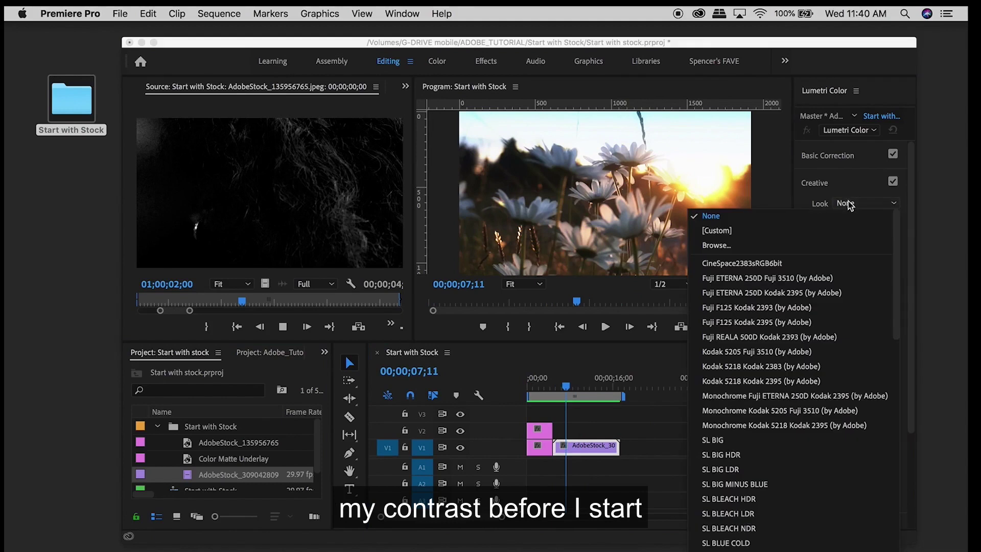
left_click(830, 278)
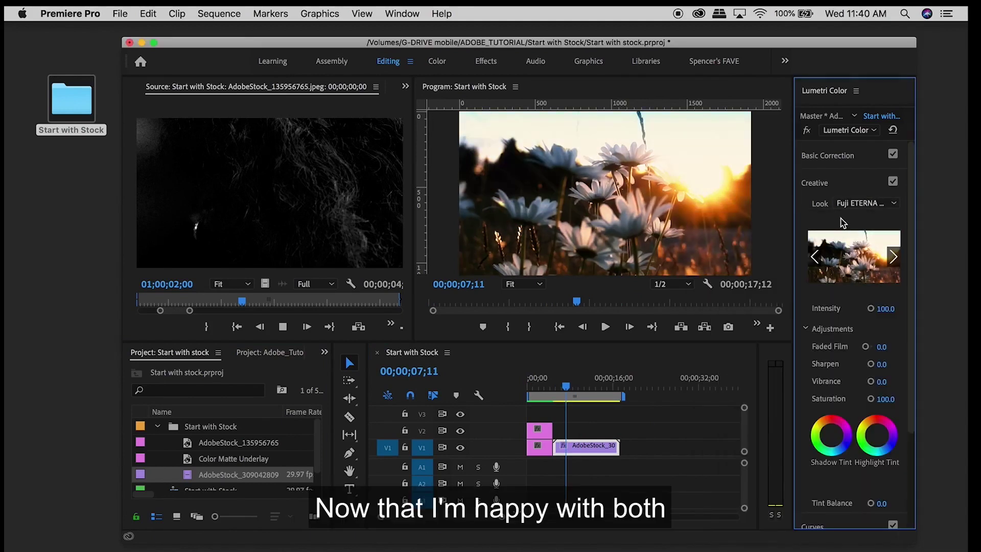
Stack the flower video on V3 above the still and matte, with all three clips matching in start and length
left_click(552, 387)
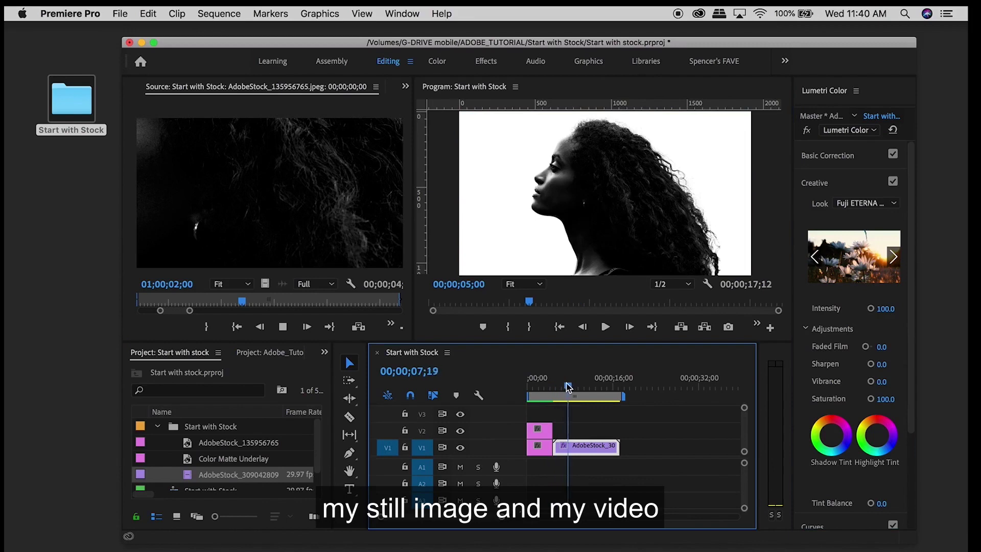
left_click_drag(576, 387, 598, 391)
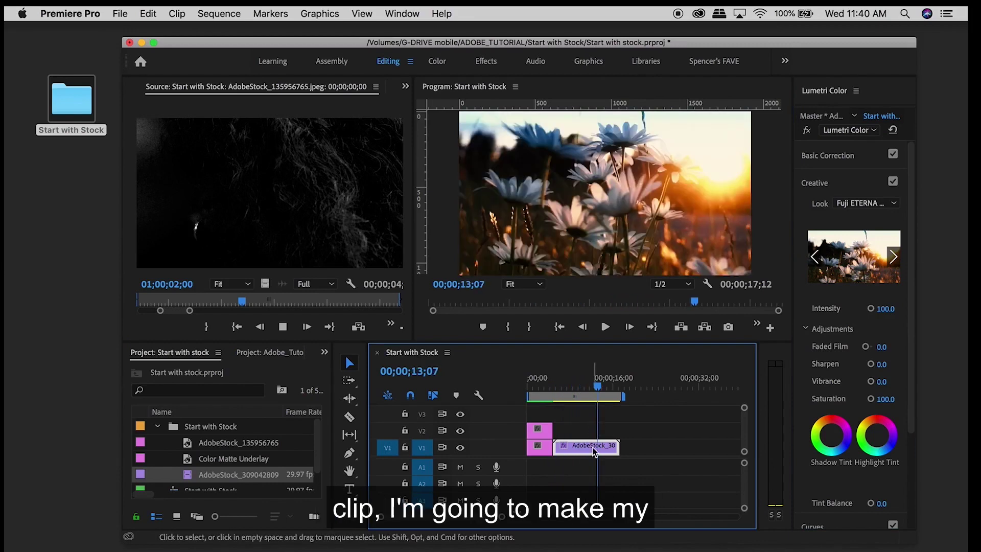
mouse_move(592, 453)
left_mouse_down()
mouse_move(585, 412)
mouse_move(548, 418)
mouse_move(549, 448)
mouse_move(593, 436)
left_mouse_up()
left_click_drag(599, 391, 513, 409)
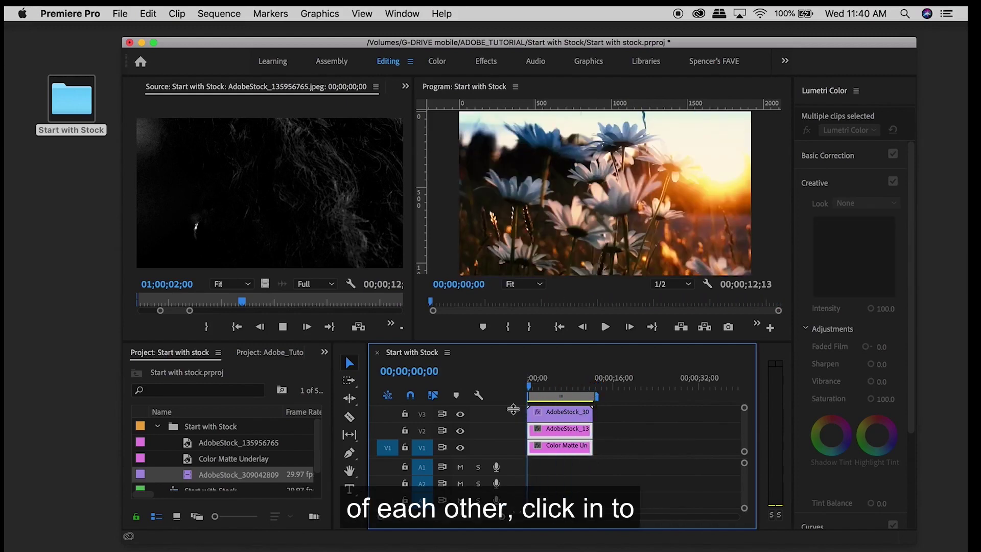
Open the effect controls of the flower video on V3
double_click(570, 413)
left_click(405, 86)
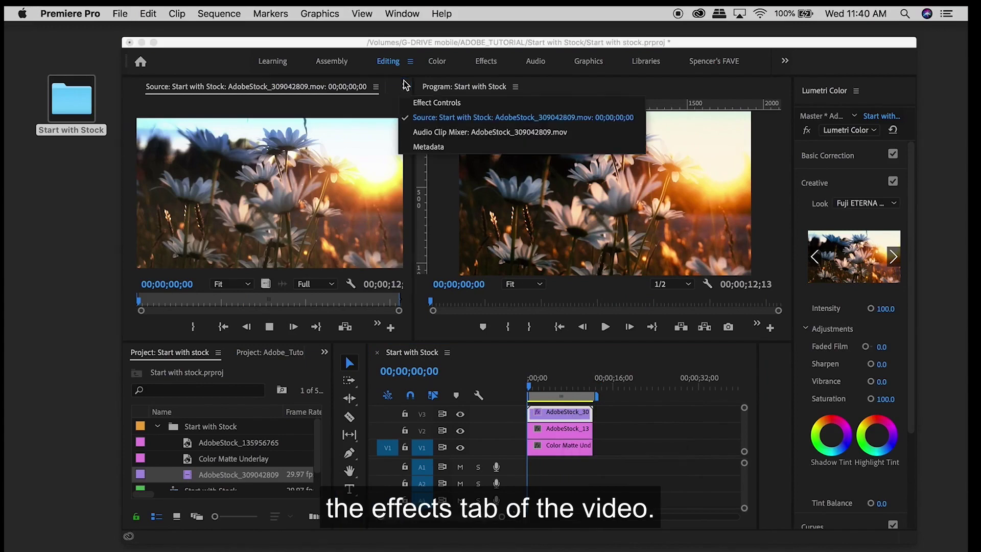
left_click(414, 104)
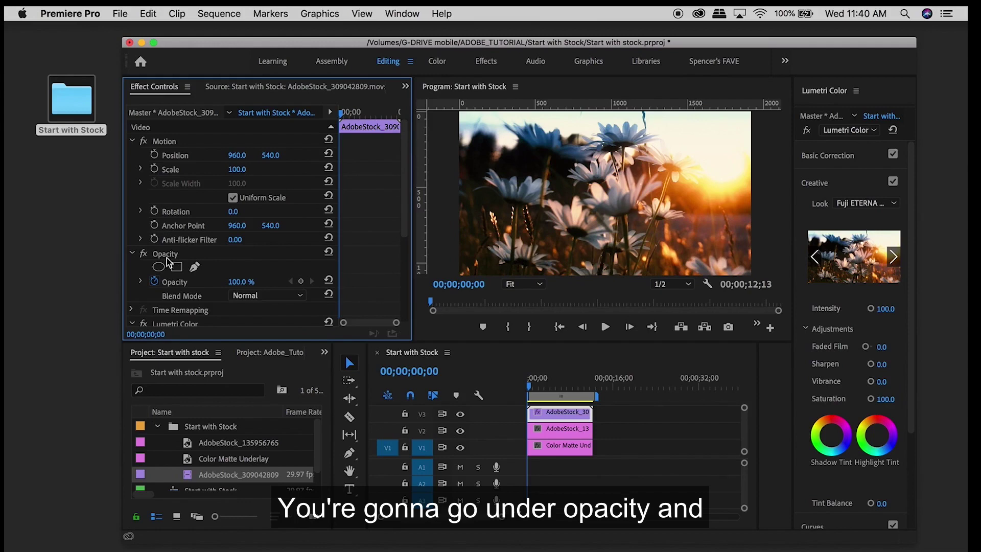
Try the Dissolve and Darken blend modes on the flower video
left_click(249, 295)
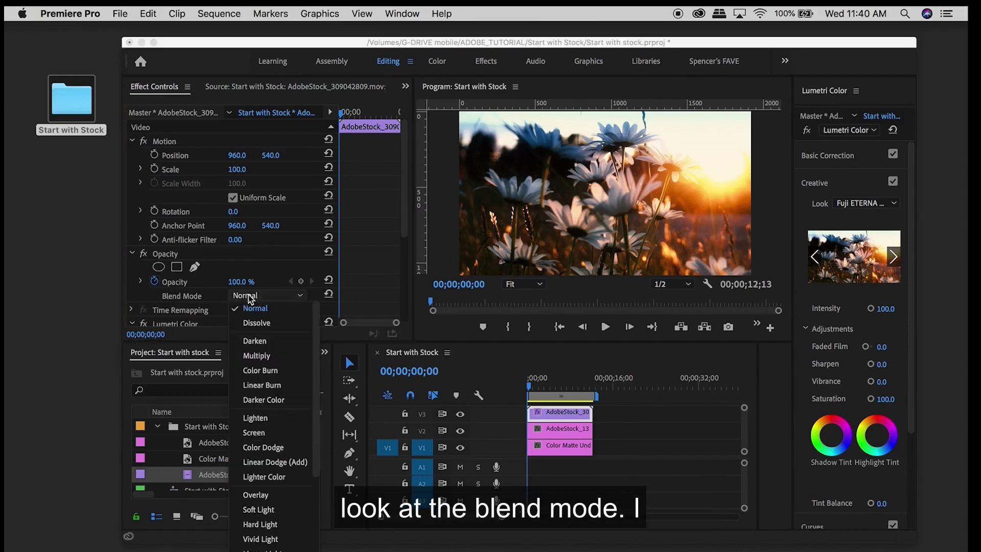
left_click(253, 323)
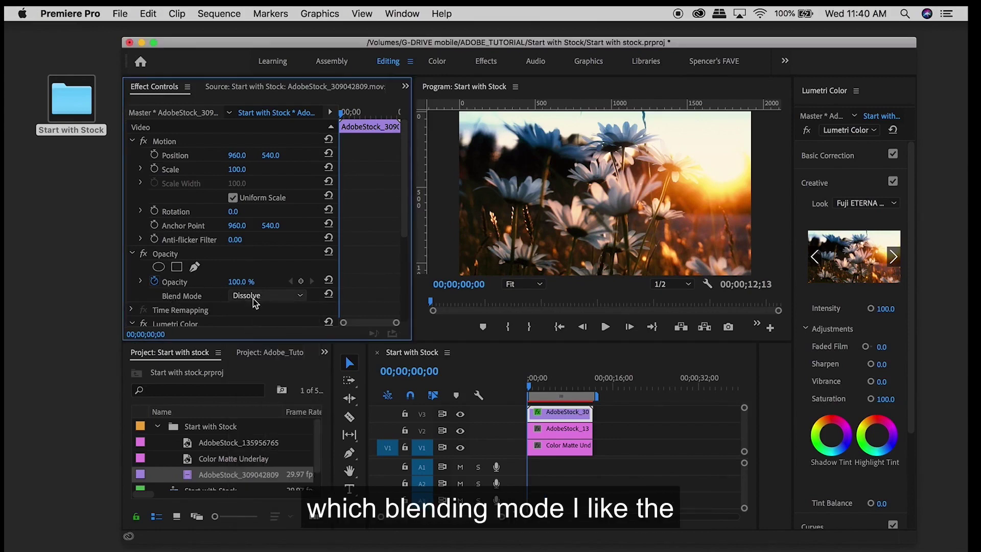
left_click(253, 298)
left_click(254, 326)
key("space")
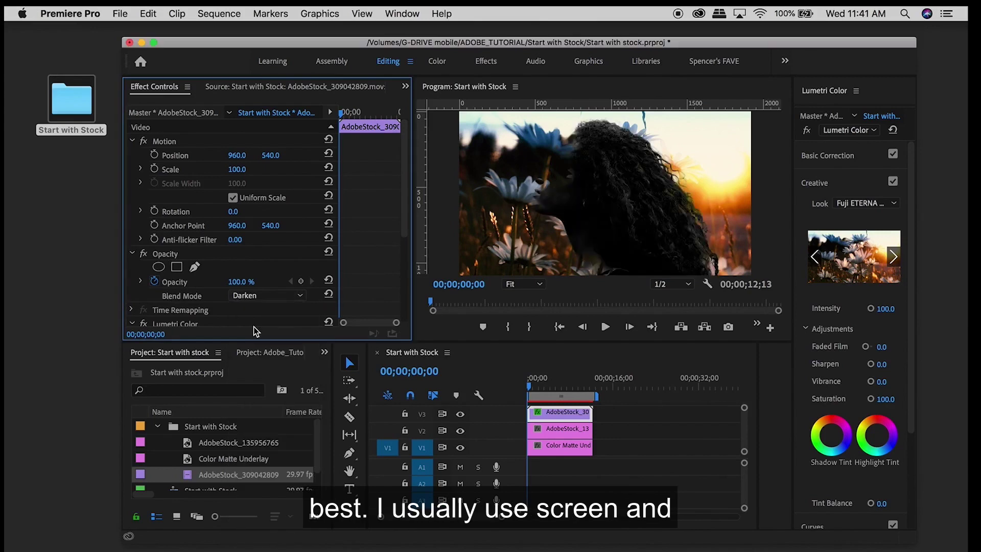
Set the flower video's blend mode to Screen and play the sequence from the beginning
left_click(256, 296)
left_click(286, 333)
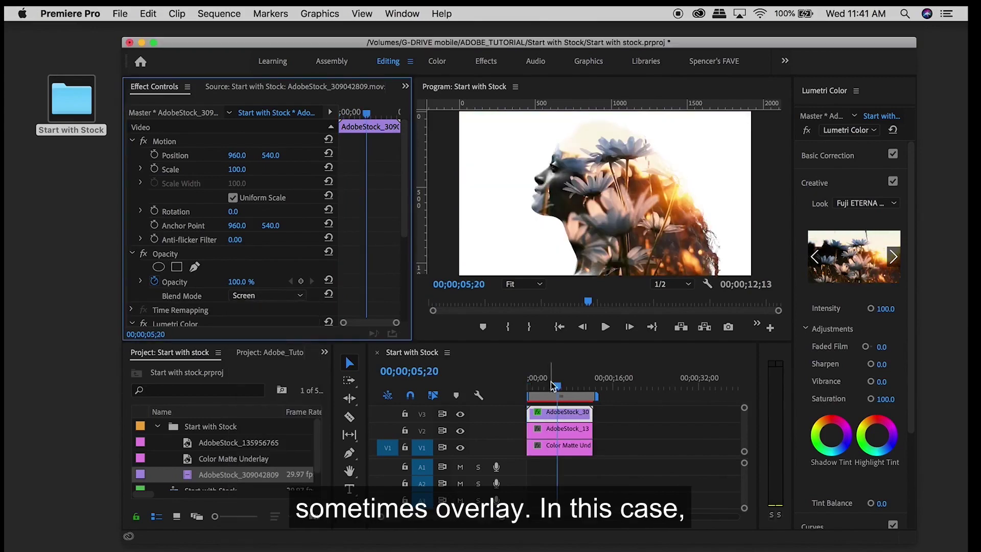
left_click(485, 407)
key("Home")
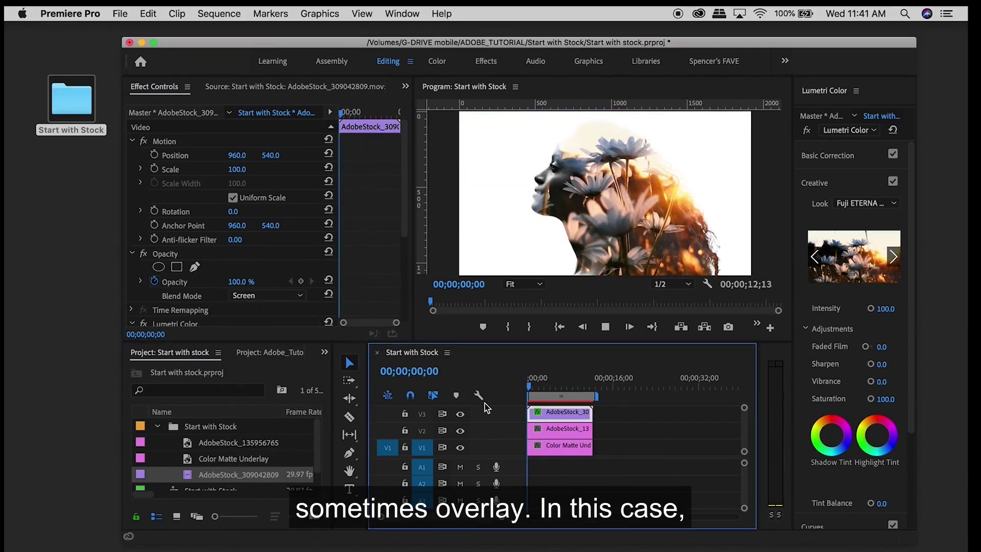
key("space")
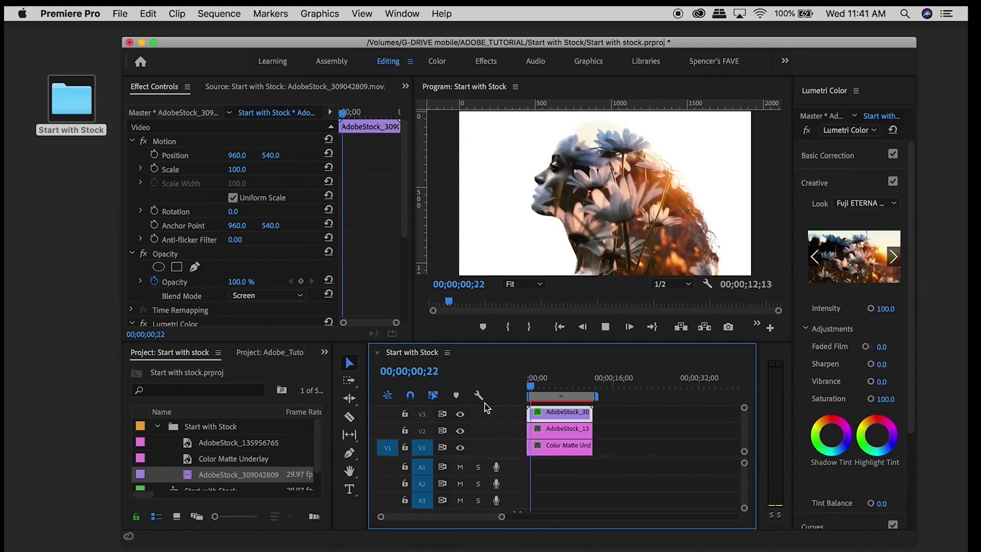